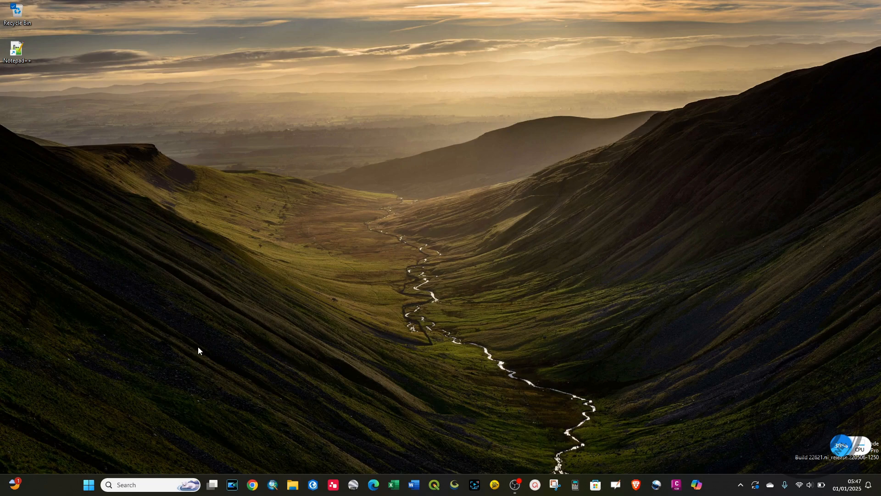
Search Windows for Windows Defender Firewall, open it and maximize its window
click(135, 486)
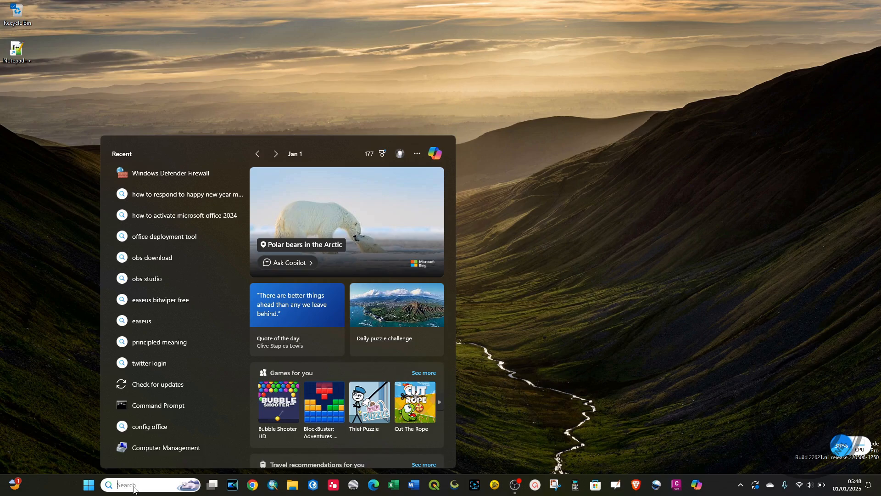
text(winf)
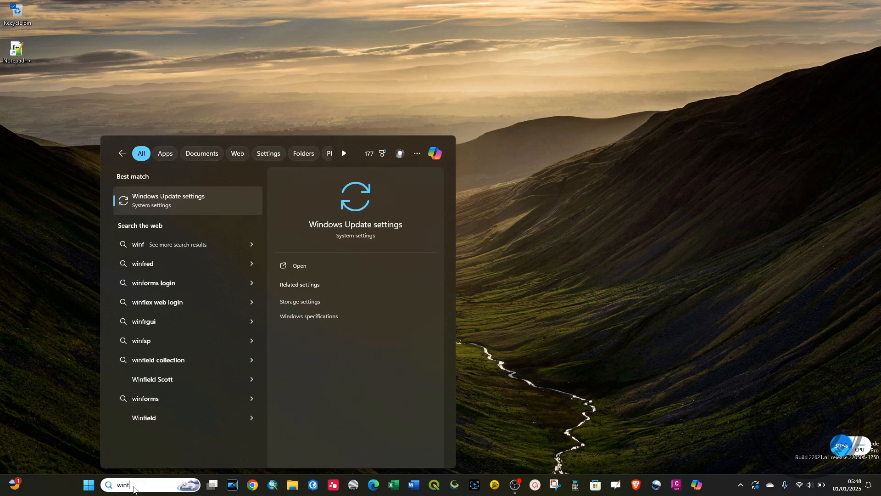
key(BackSpace)
text(dow)
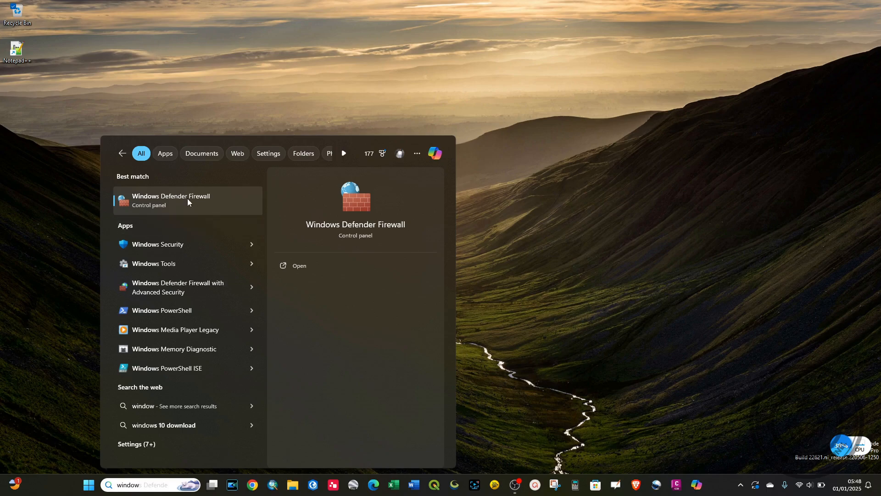
click(157, 198)
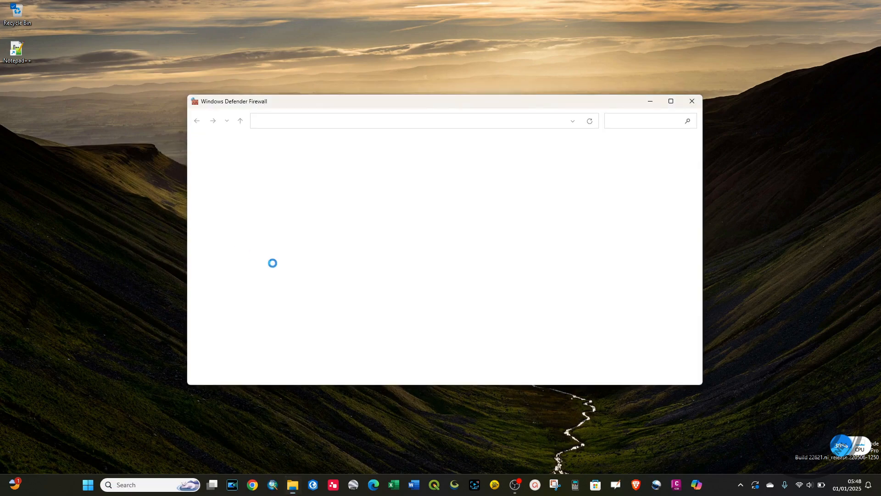
click(670, 101)
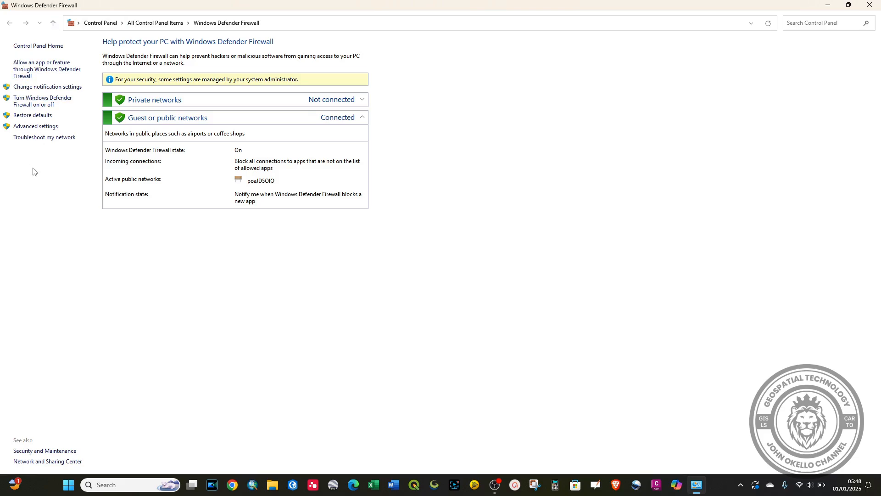
Open the firewall's advanced settings and display the inbound rules, followed by the outbound rules
click(27, 128)
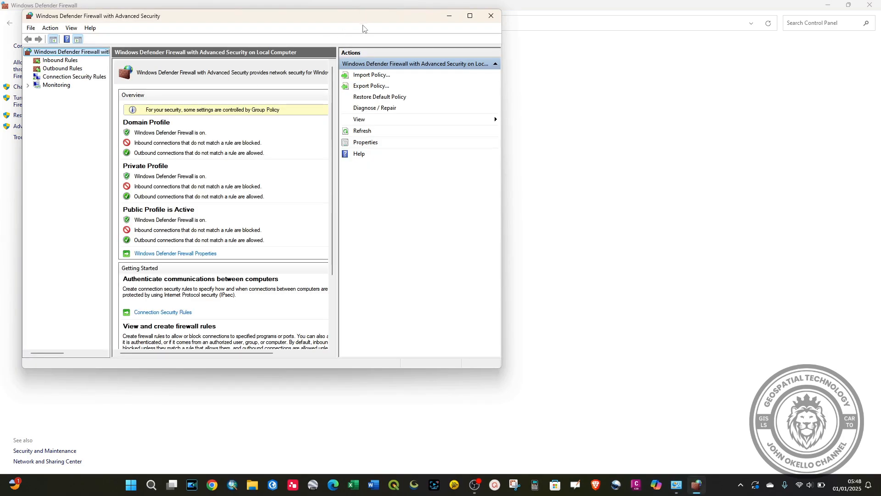
drag(366, 23, 422, 55)
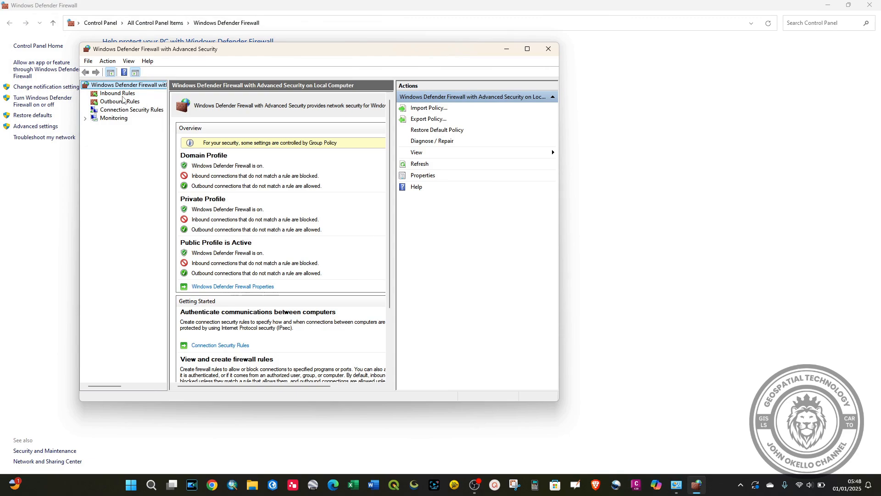
click(122, 93)
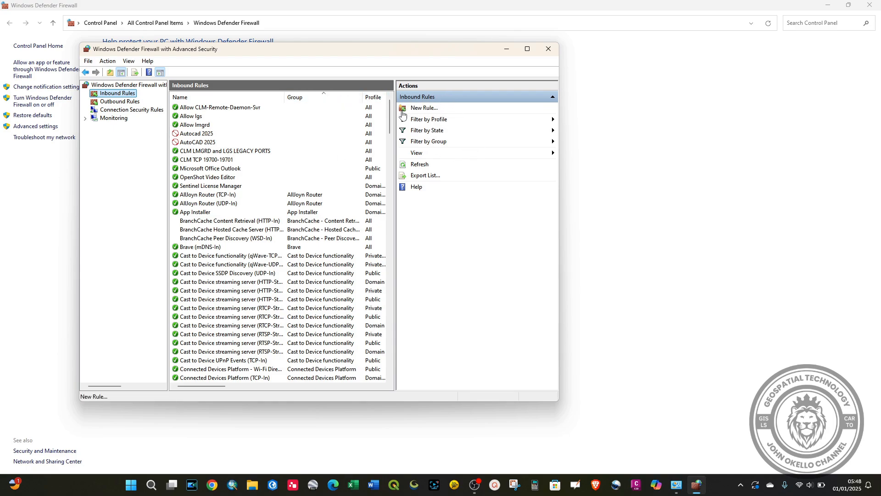
click(128, 105)
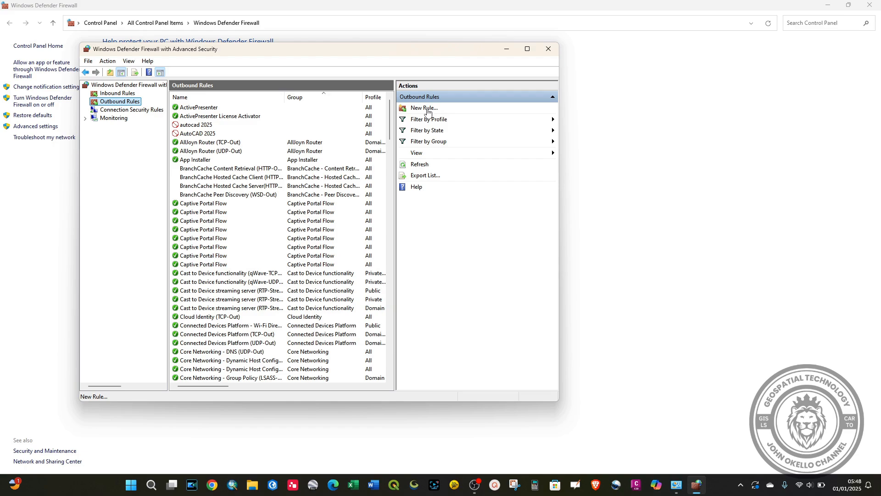
click(427, 108)
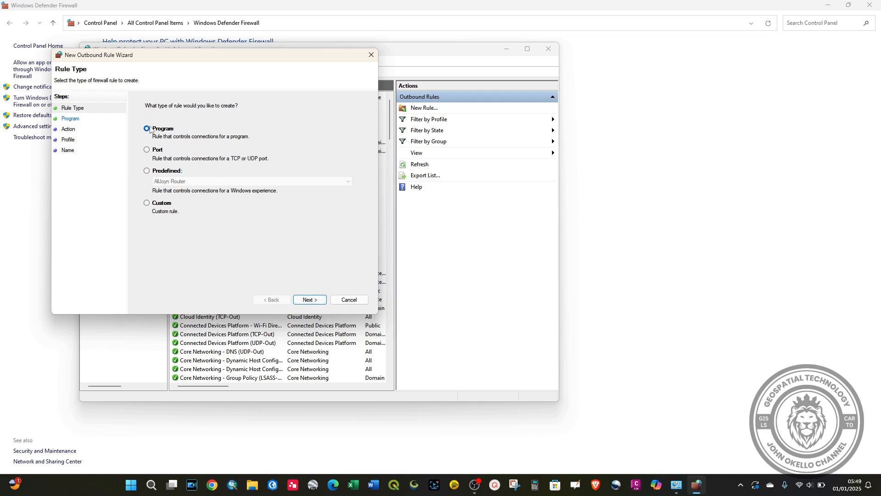
click(309, 300)
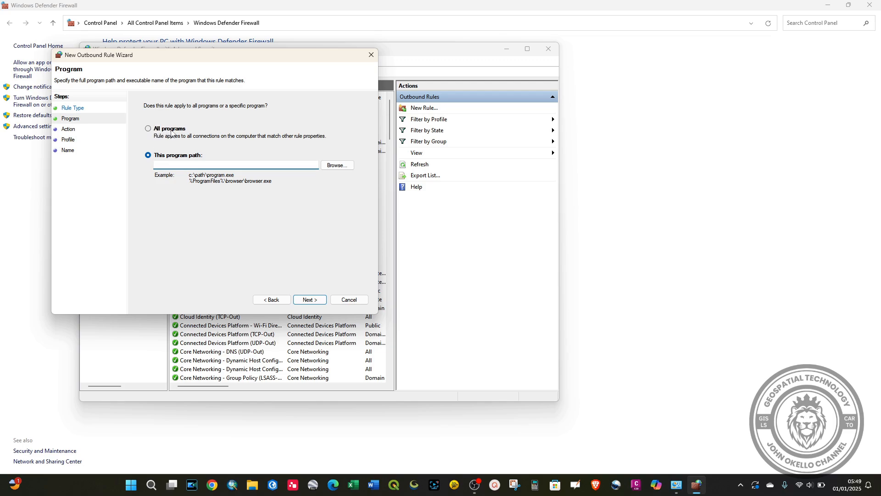
click(148, 130)
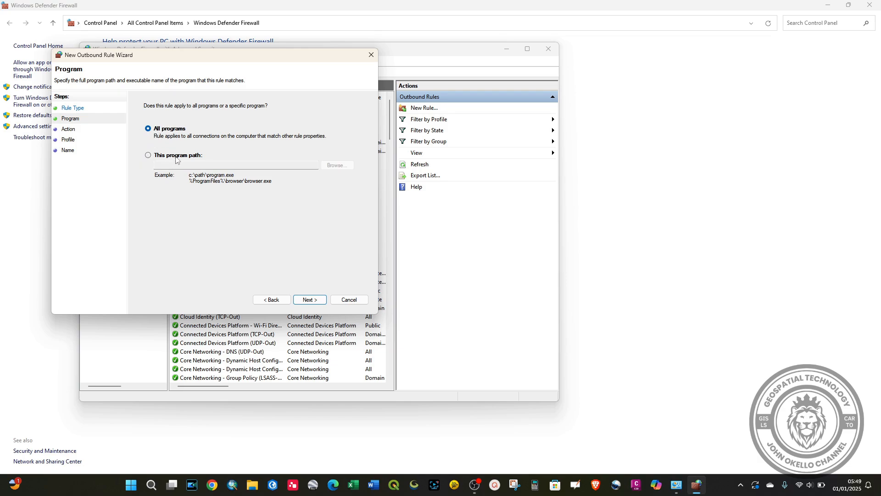
click(149, 155)
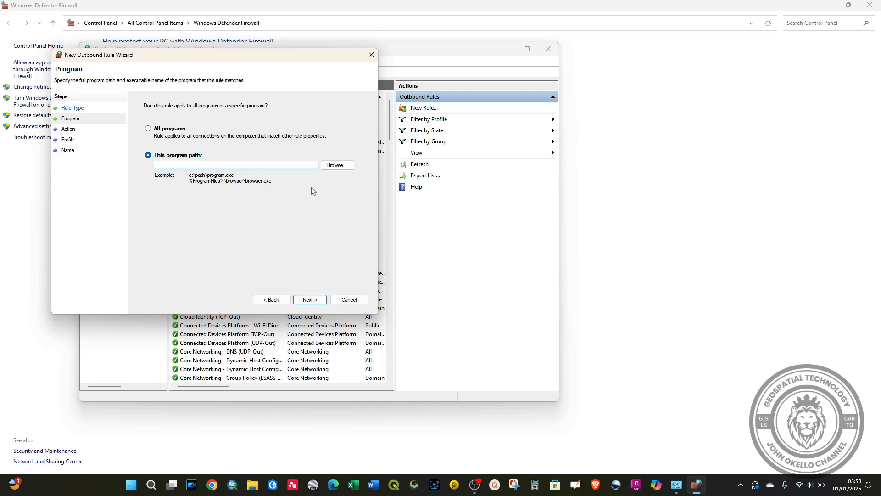
click(371, 60)
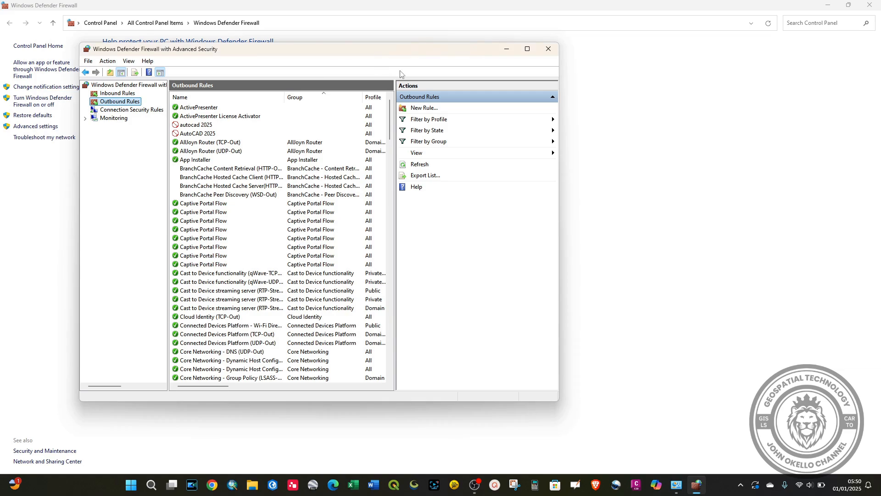
Minimize both firewall windows to reach the desktop
click(825, 5)
click(507, 48)
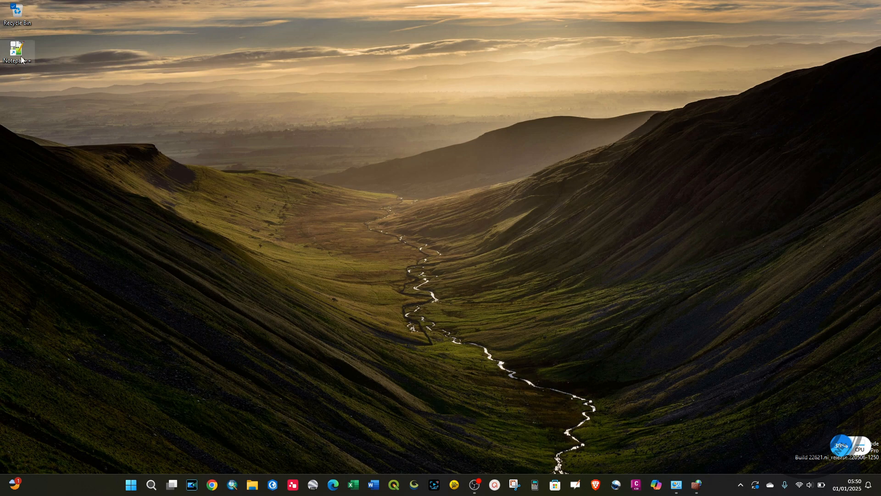
click(133, 485)
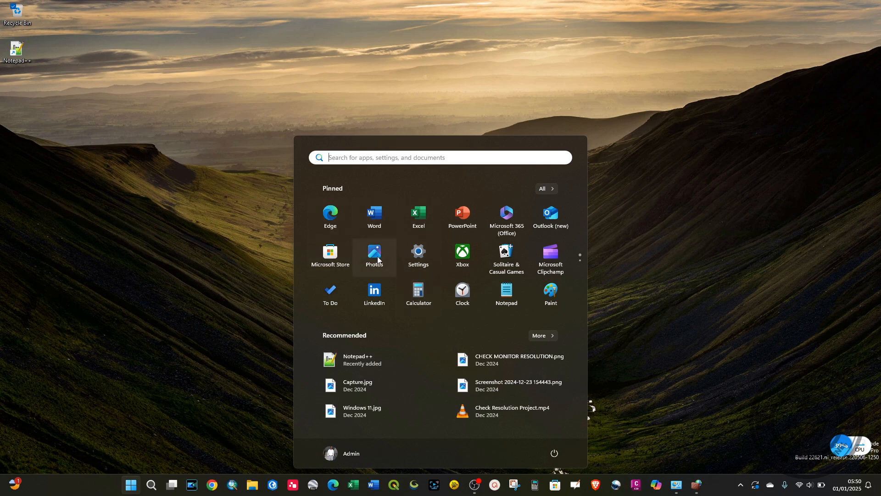
click(539, 191)
scroll(335, 285, down, 6)
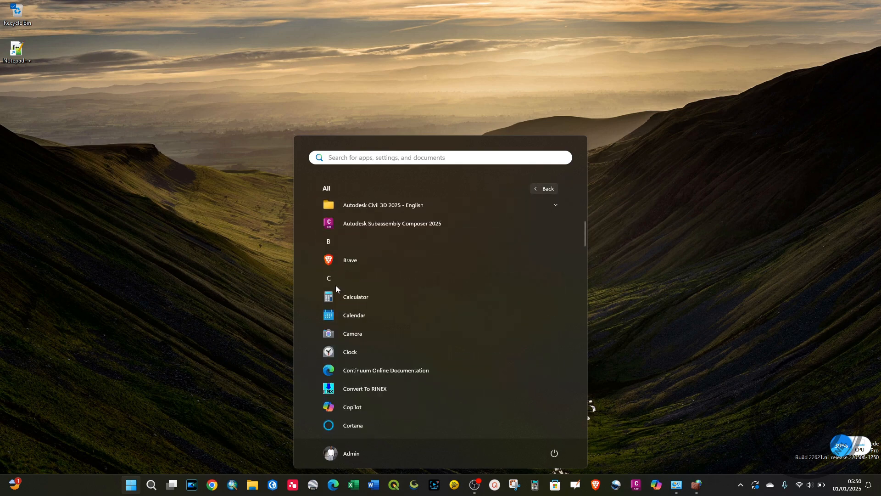
click(218, 236)
Open the file location of the Notepad++ desktop shortcut, copy the path of notepad++.exe and minimize the folder window
click(19, 59)
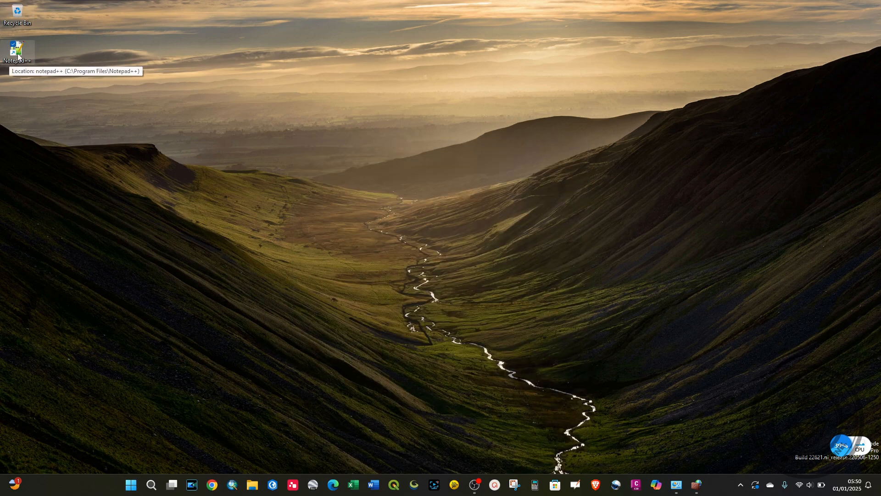
right_click(24, 53)
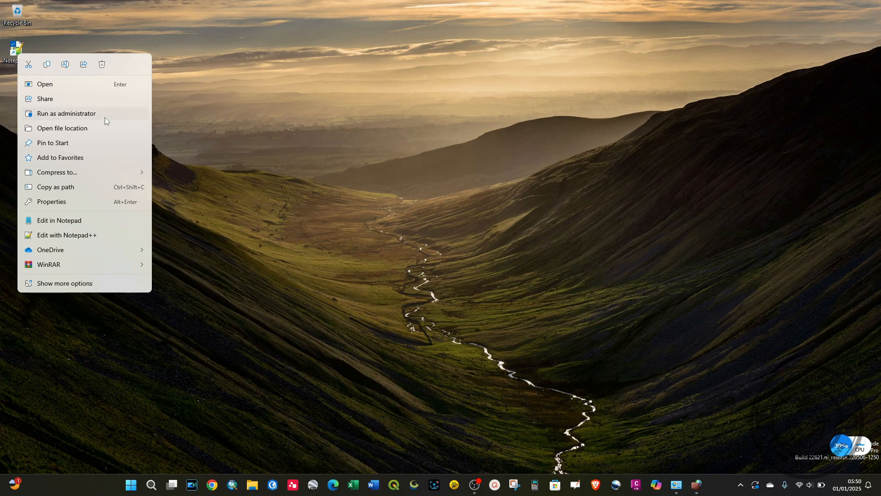
mouse_move(47, 254)
click(59, 132)
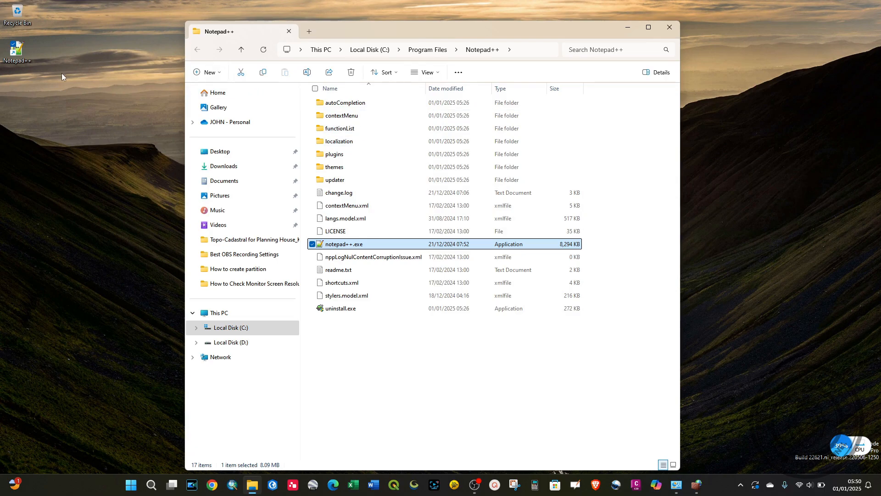
right_click(363, 245)
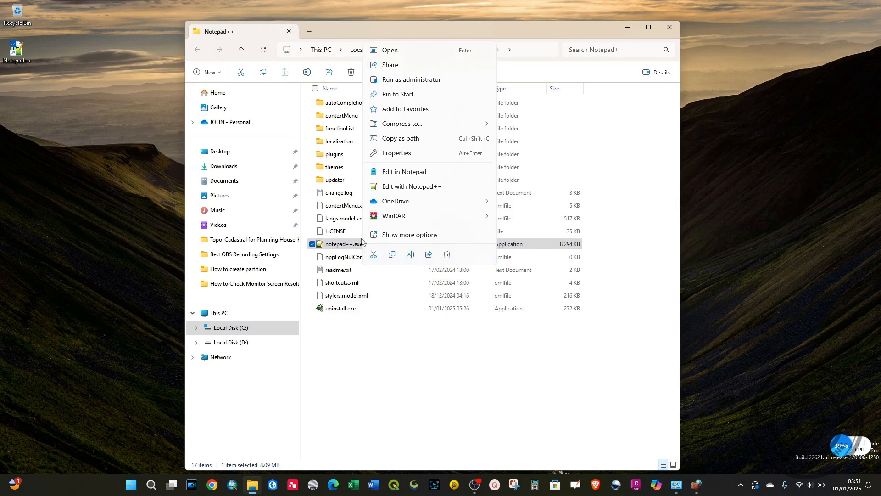
click(409, 142)
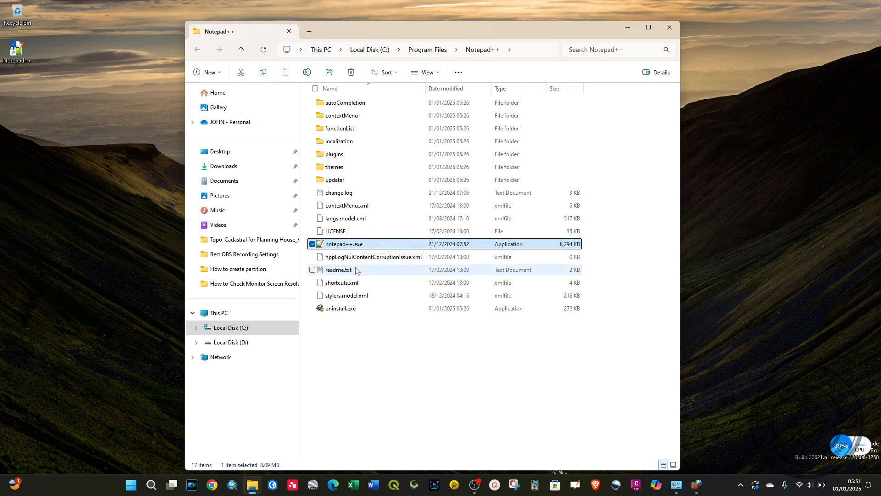
click(627, 28)
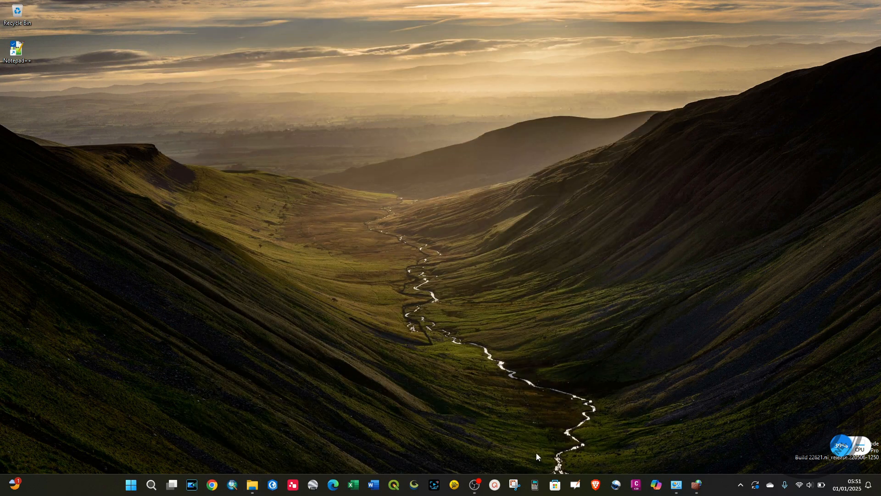
Restore and maximize the advanced firewall window, and start a new outbound rule of type Program
click(697, 485)
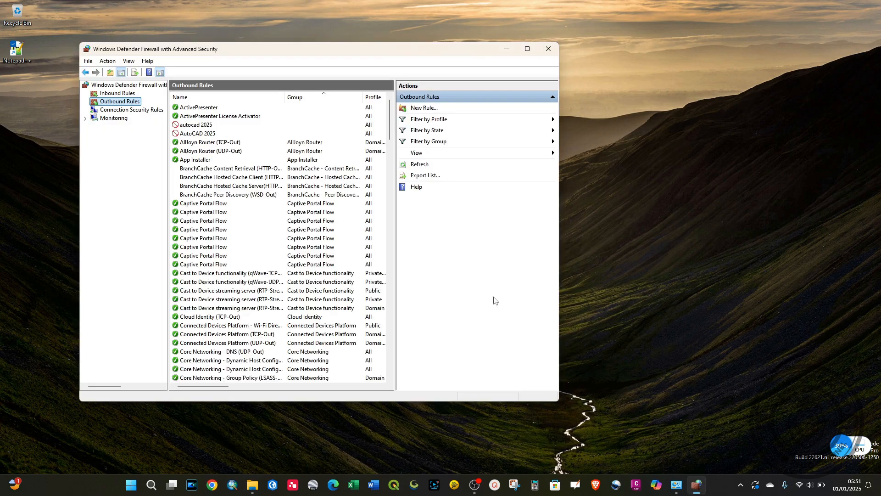
click(527, 49)
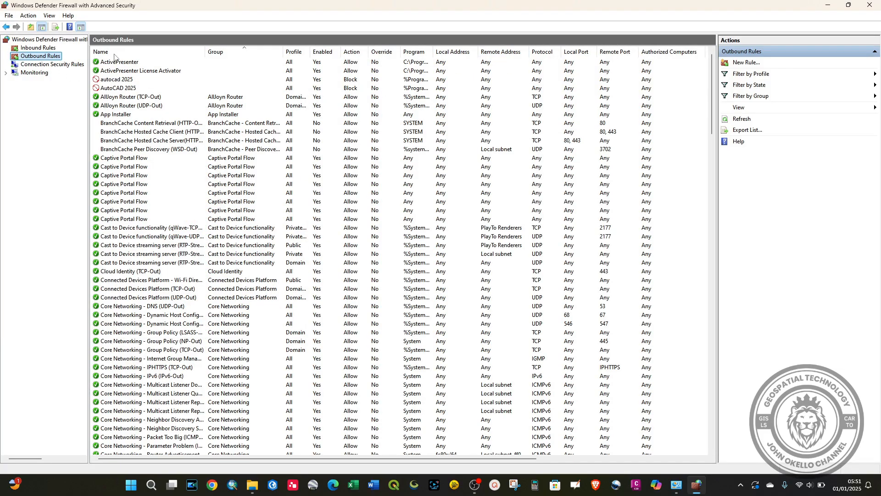
click(746, 64)
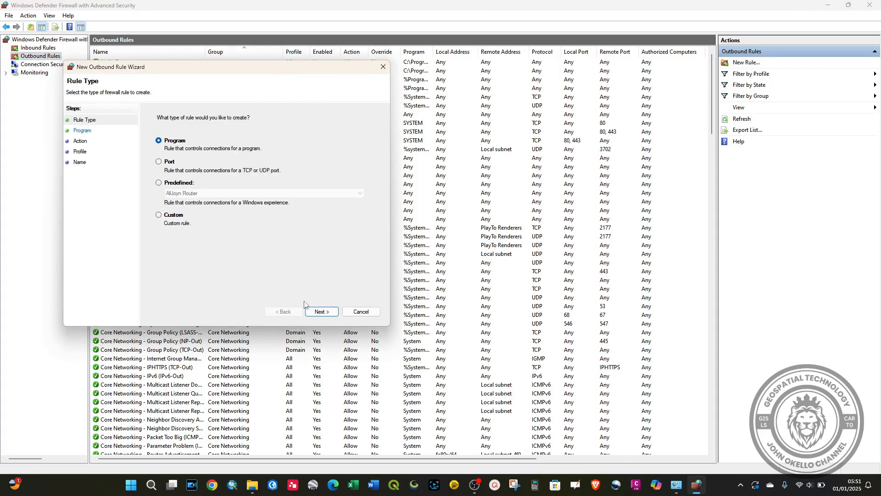
click(323, 316)
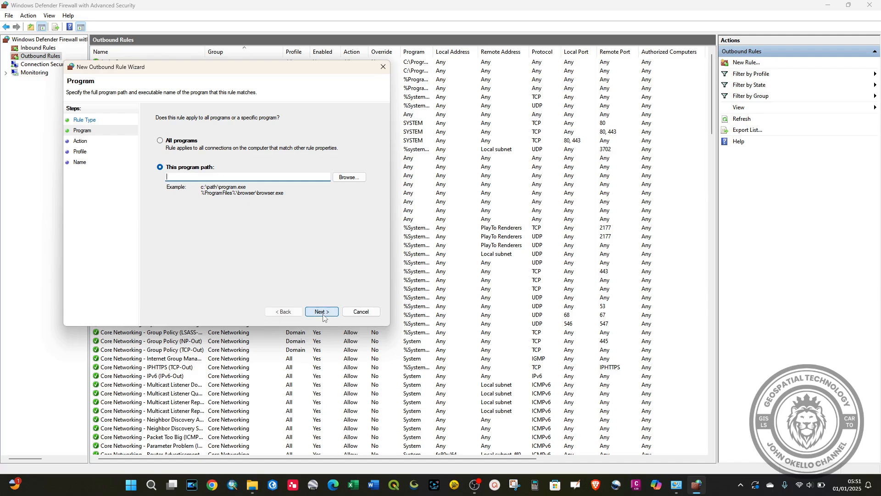
Paste C:\Program Files\Notepad++\notepad++.exe as the rule's program path, remove the surrounding quotation marks and continue
right_click(222, 177)
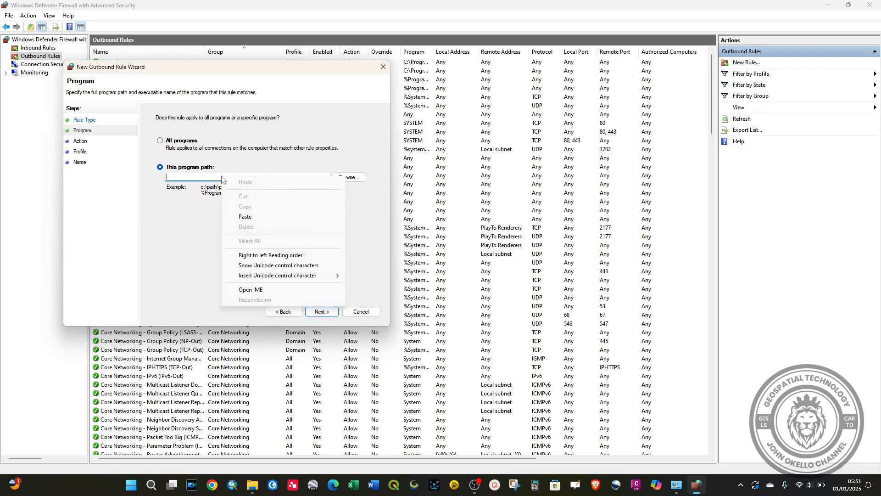
click(244, 217)
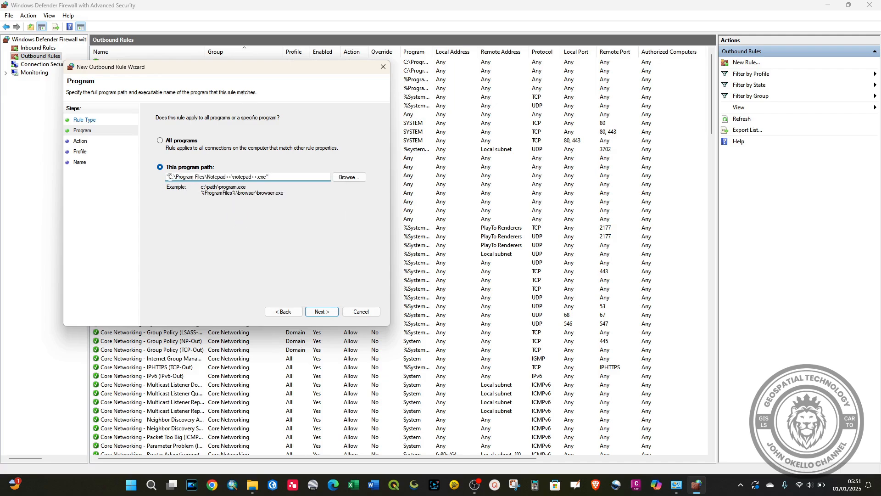
key(Home)
key(Delete)
click(329, 313)
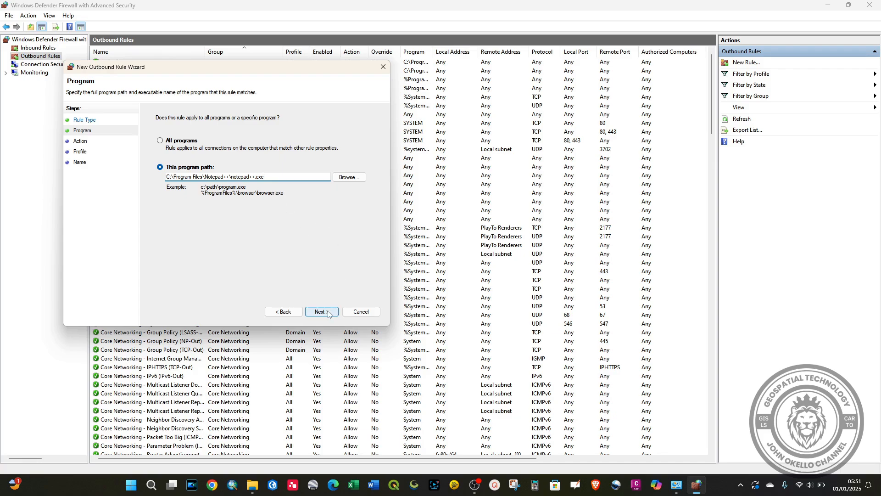
click(329, 314)
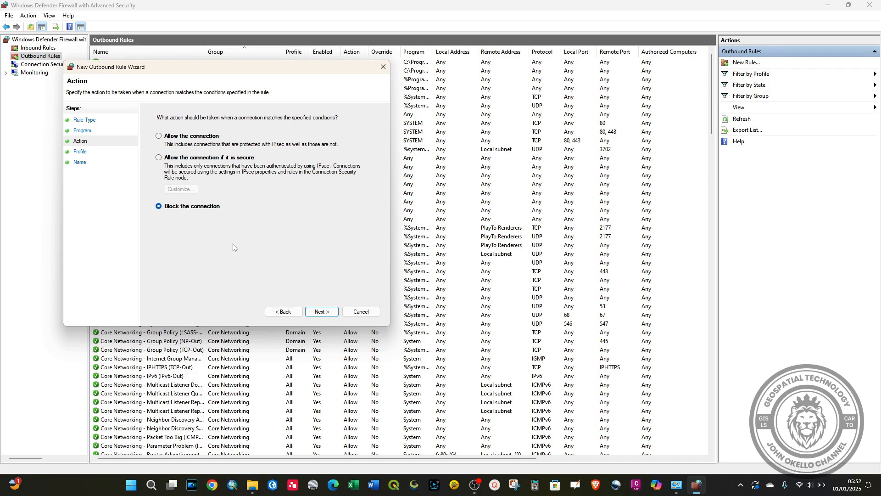
Keep the action Block the connection and apply the rule to the Domain, Private and Public profiles
click(322, 312)
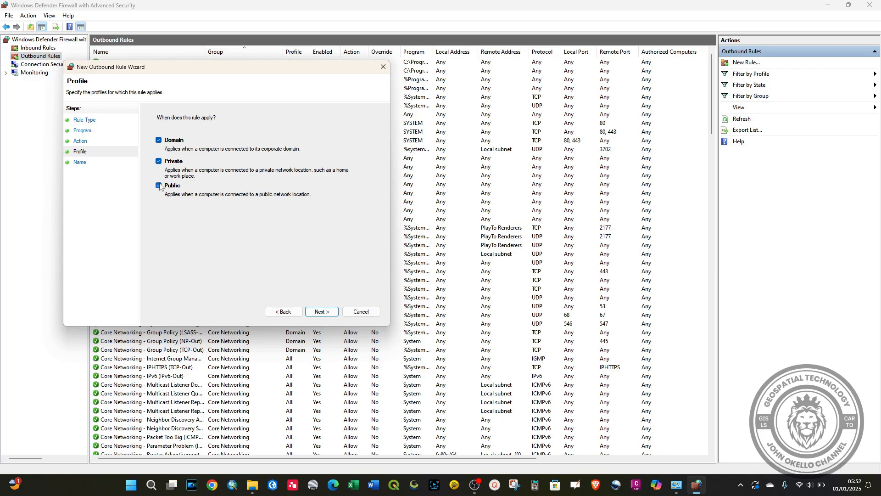
click(158, 161)
click(158, 161)
click(159, 186)
click(321, 312)
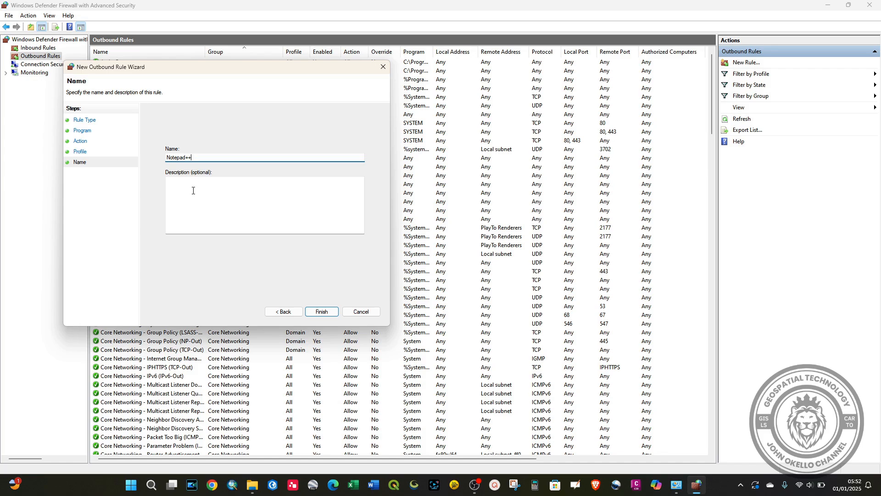
Name the outbound rule Notepad++, finish creating it and close the advanced firewall window
click(322, 311)
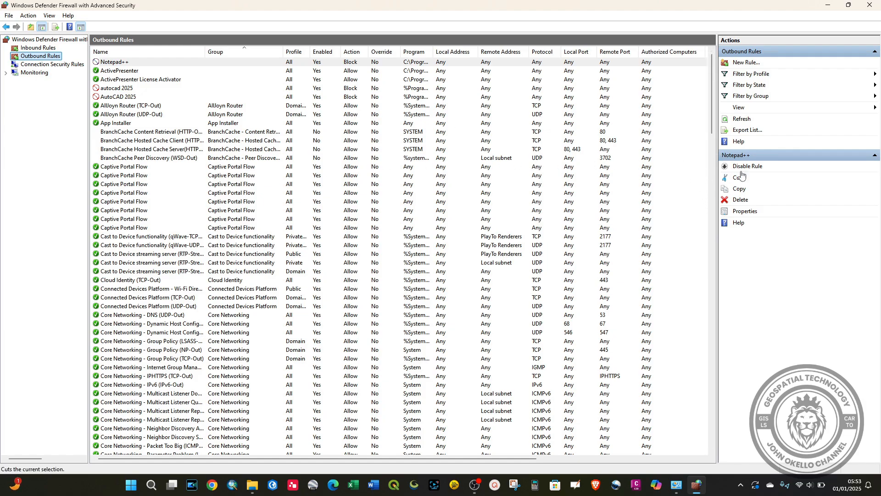
click(868, 7)
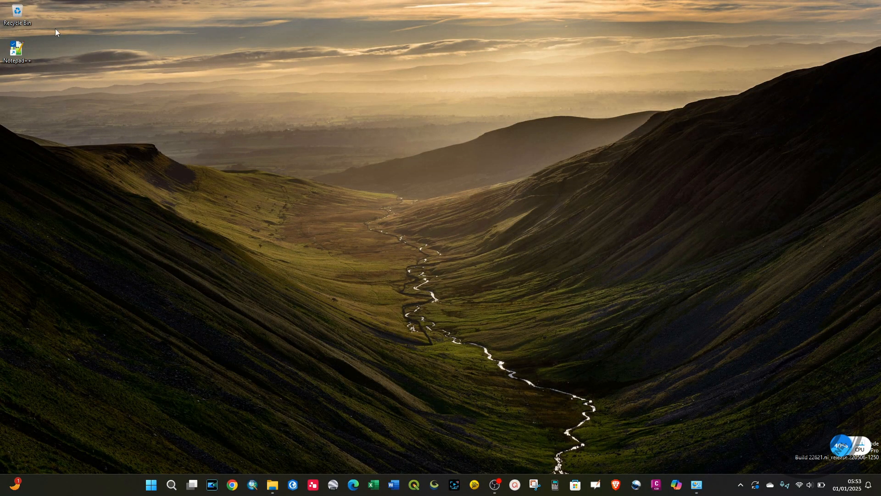